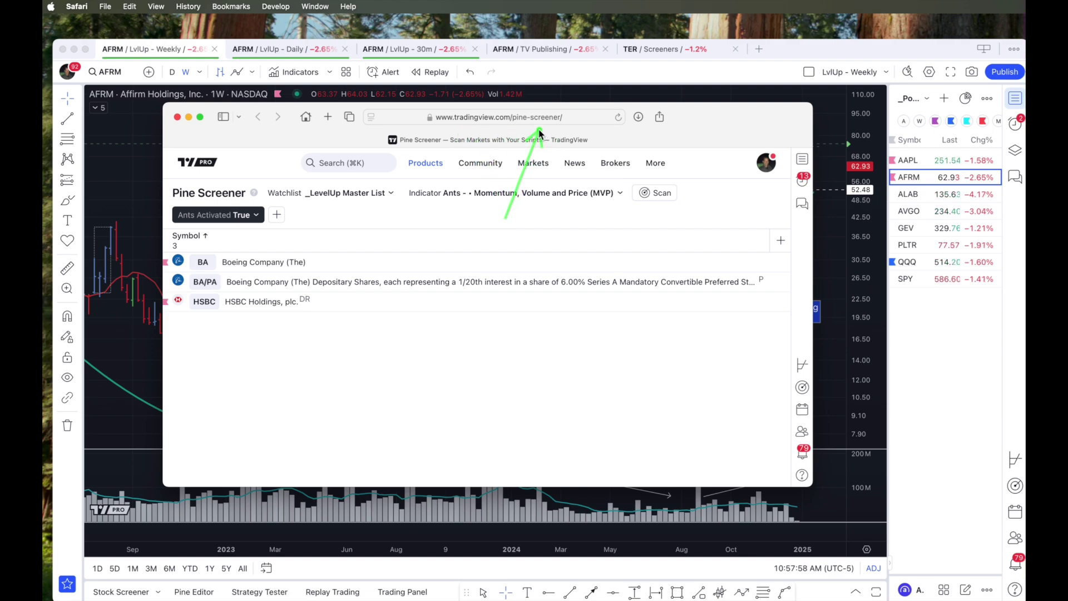
- Open the Pine Screener address copied from Safari as a new TradingView Desktop tab
{"action": "left_click", "coordinate": [576, 119]}
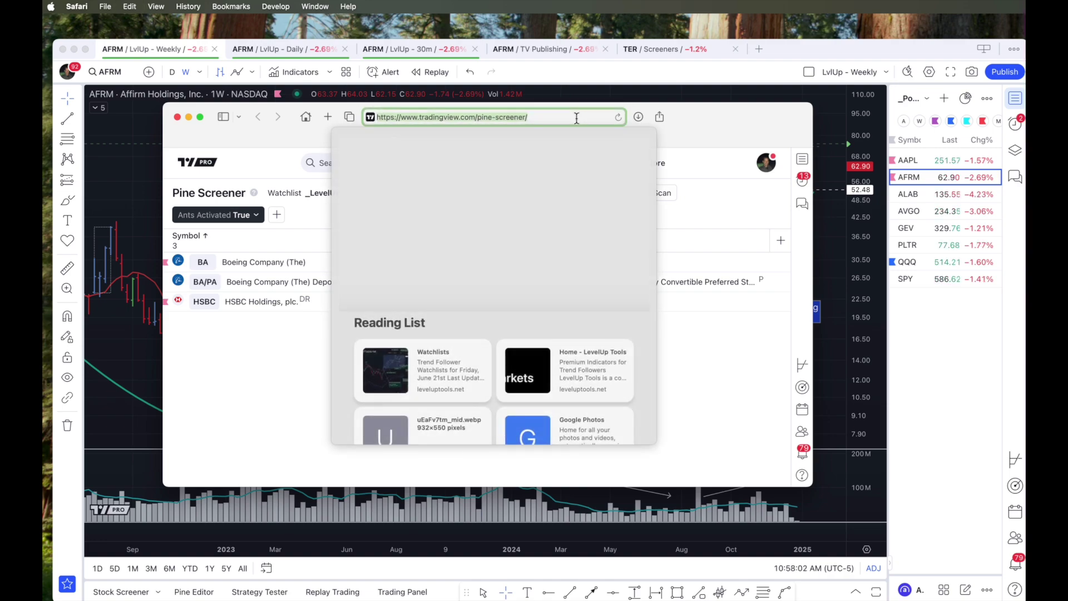
{"action": "left_click", "coordinate": [126, 33]}
{"action": "left_click", "coordinate": [84, 6]}
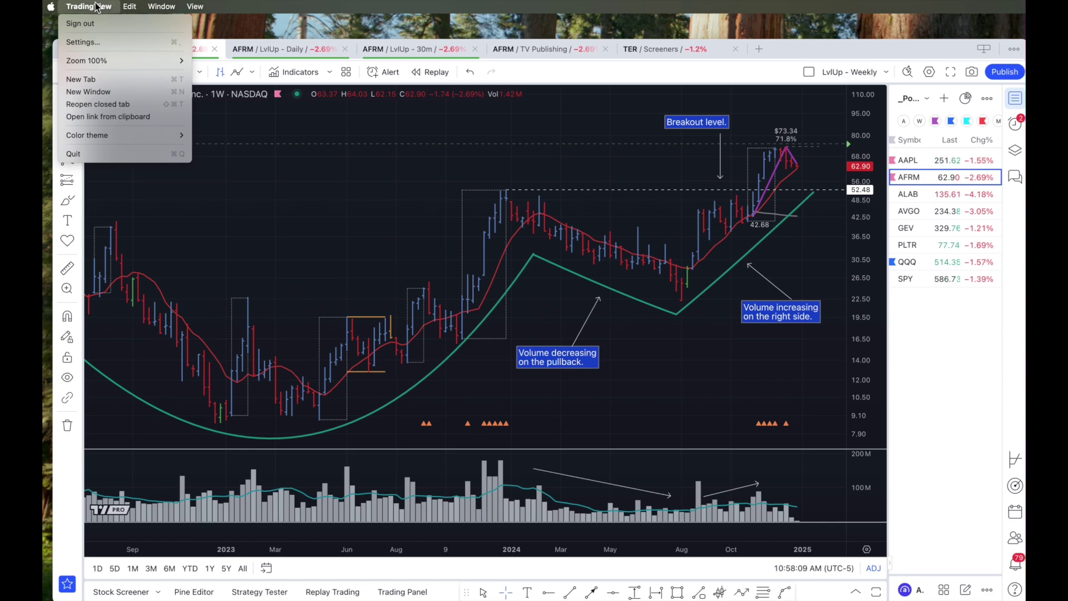
{"action": "left_click", "coordinate": [81, 119]}
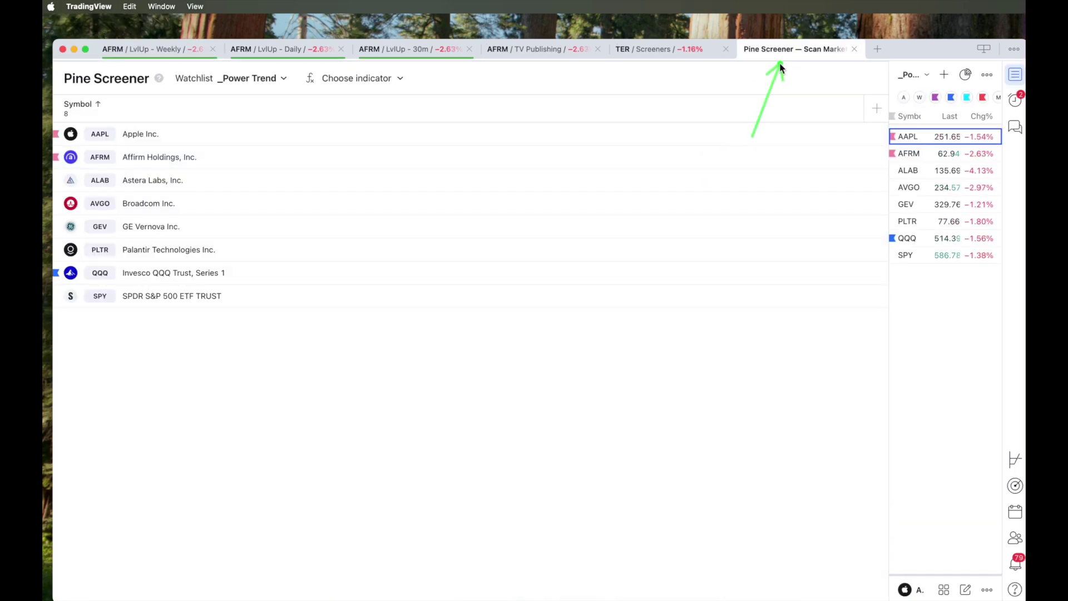
{"action": "right_click", "coordinate": [776, 49]}
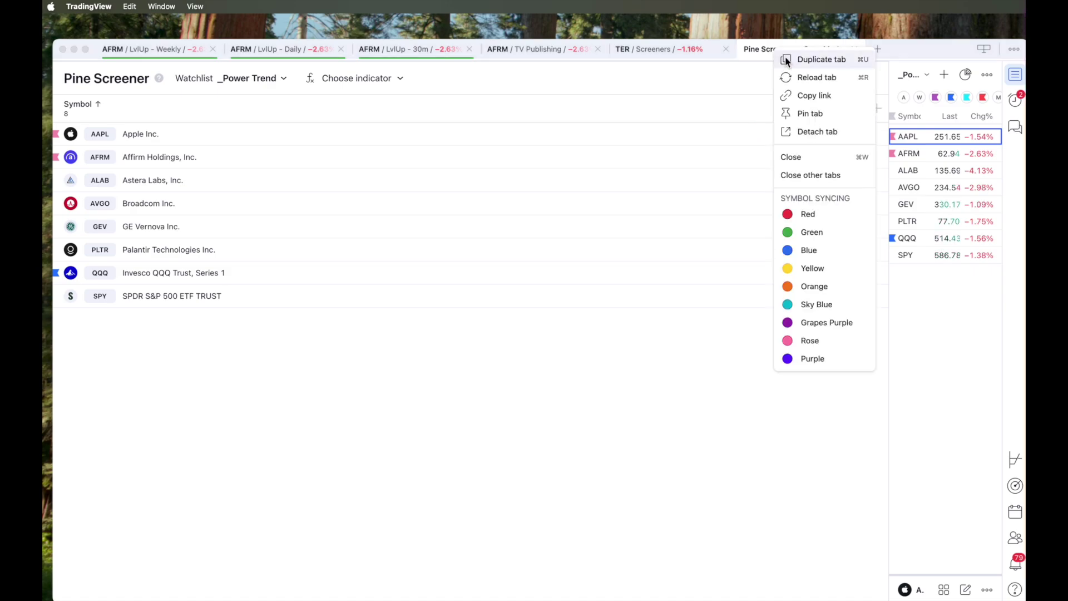
- Pin the Pine Screener tab and show the Stock Screener panel listing 711 US stocks
{"action": "left_click", "coordinate": [810, 114]}
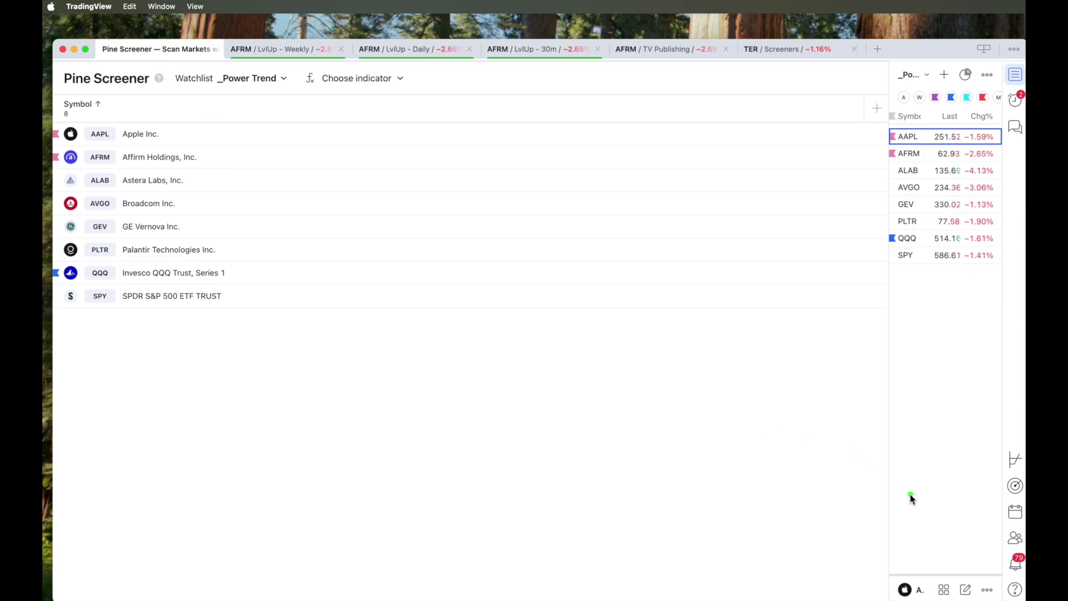
{"action": "left_click", "coordinate": [1014, 485]}
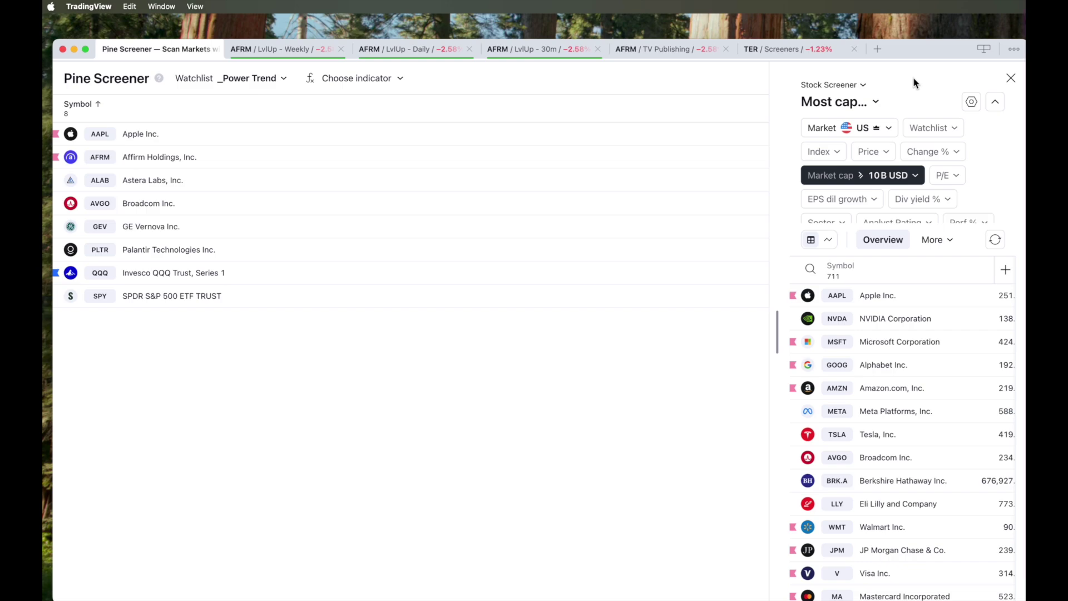
{"action": "left_click", "coordinate": [1010, 78]}
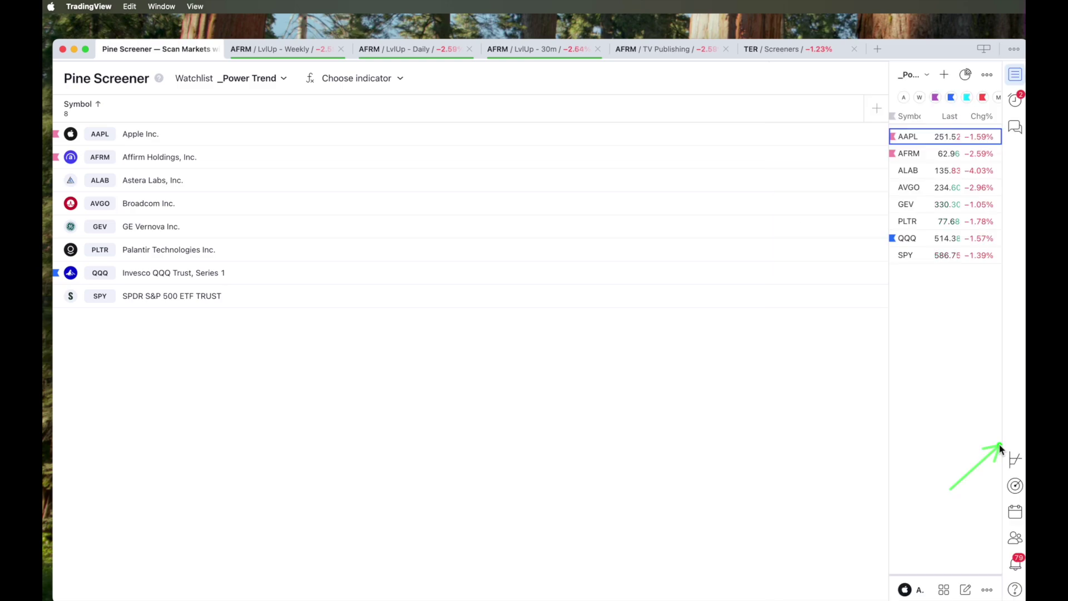